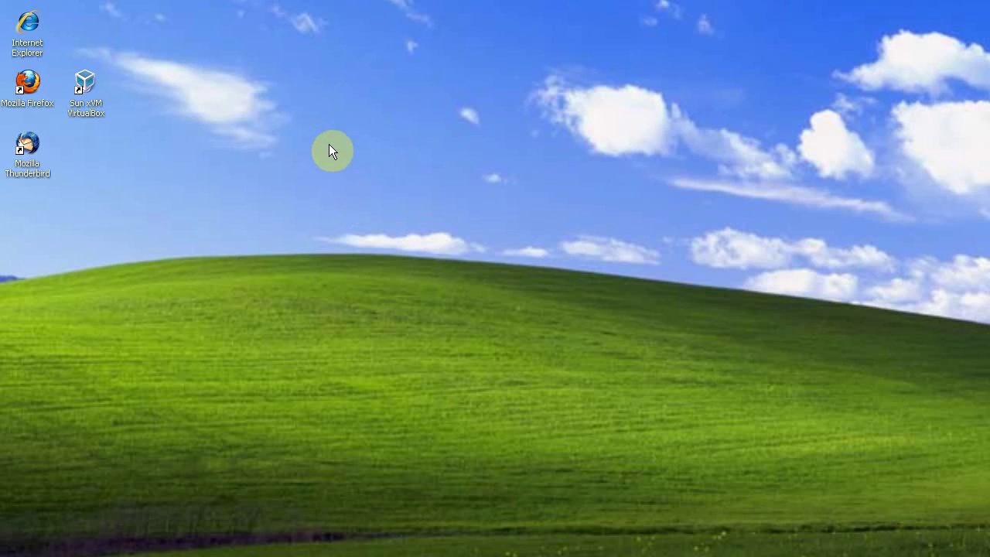
Step: Launch Firefox and search Google for 'noscript'
double_click(28, 85)
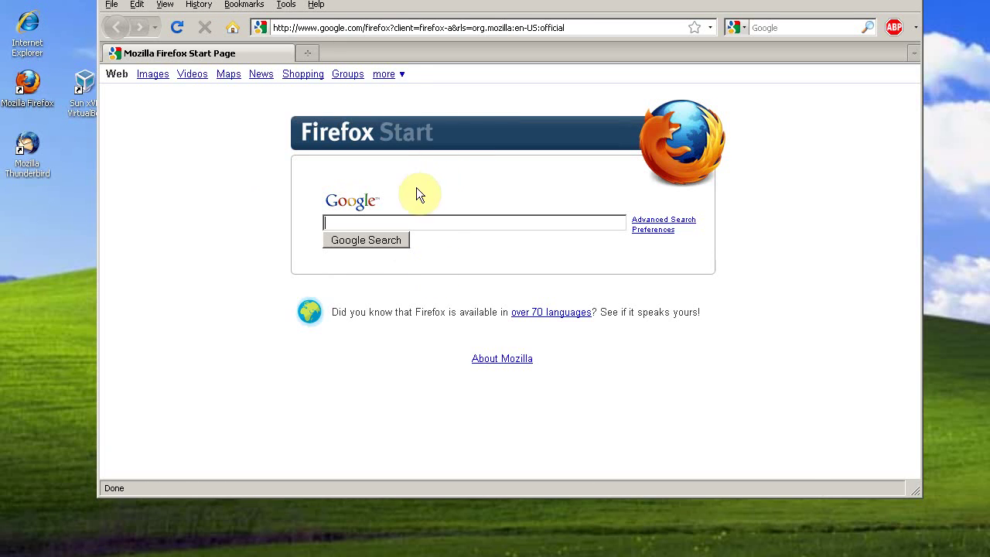
type("noscript")
key("Return")
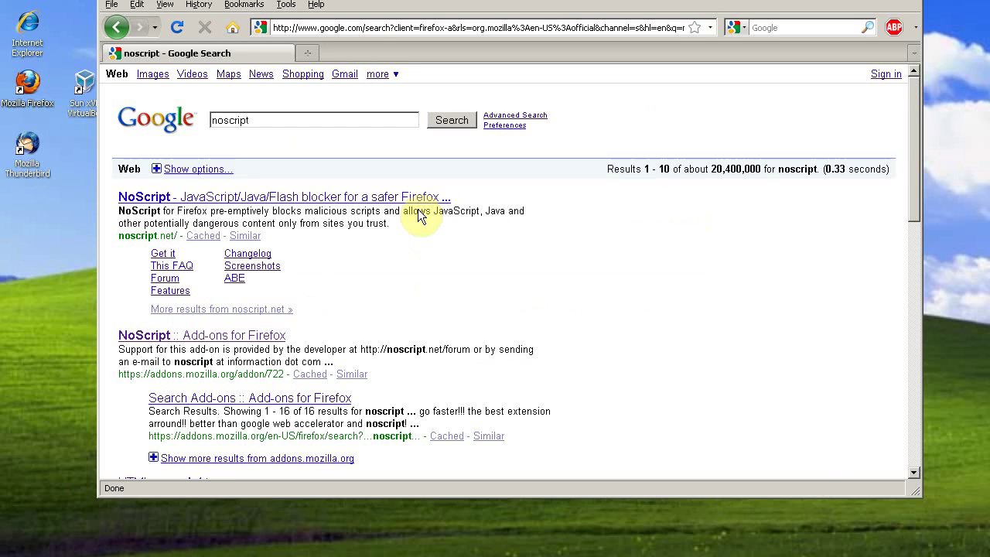
Step: Install NoScript from its Add-ons for Firefox page
left_click(255, 338)
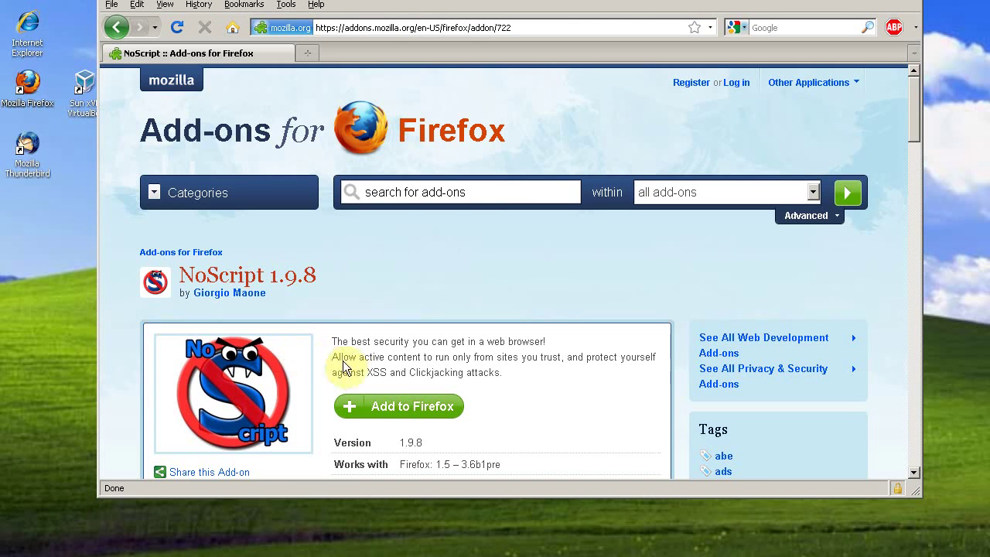
left_click(406, 410)
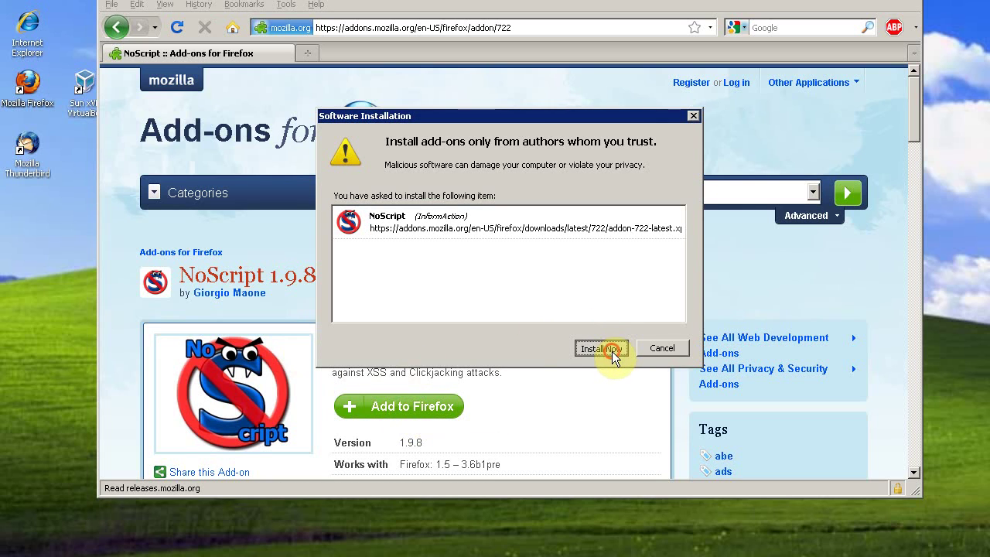
left_click(612, 351)
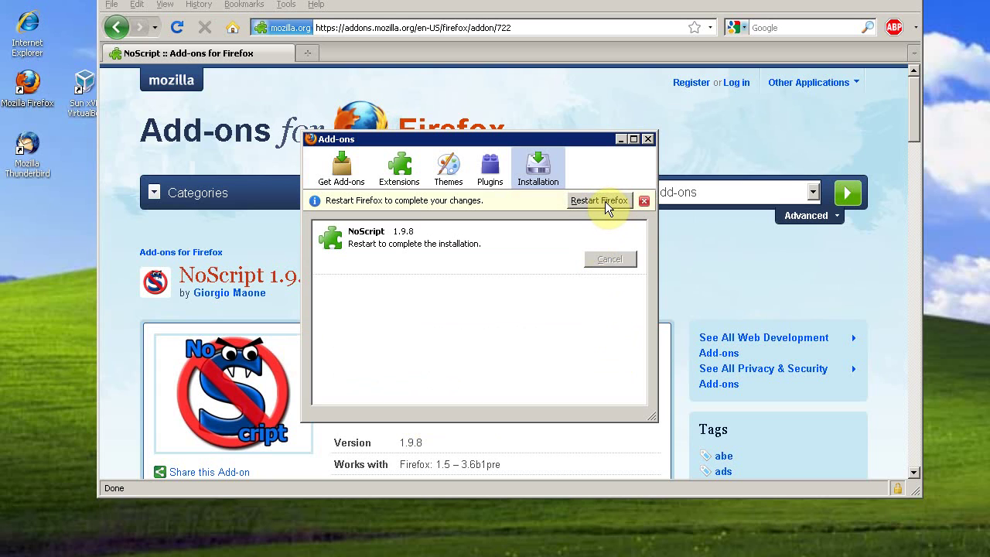
Step: Restart Firefox to activate NoScript 1.9.8, then close the Add-ons window
left_click(605, 201)
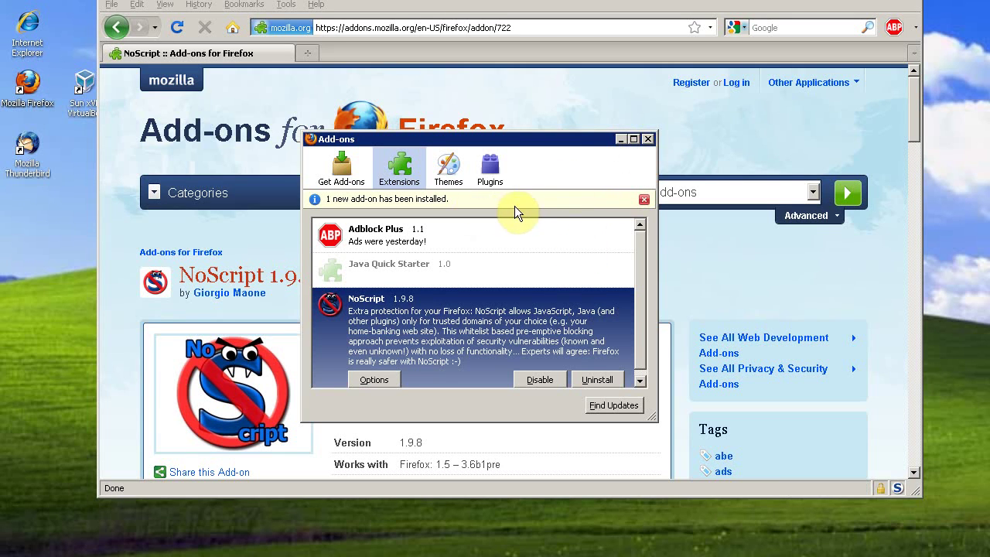
left_click(648, 139)
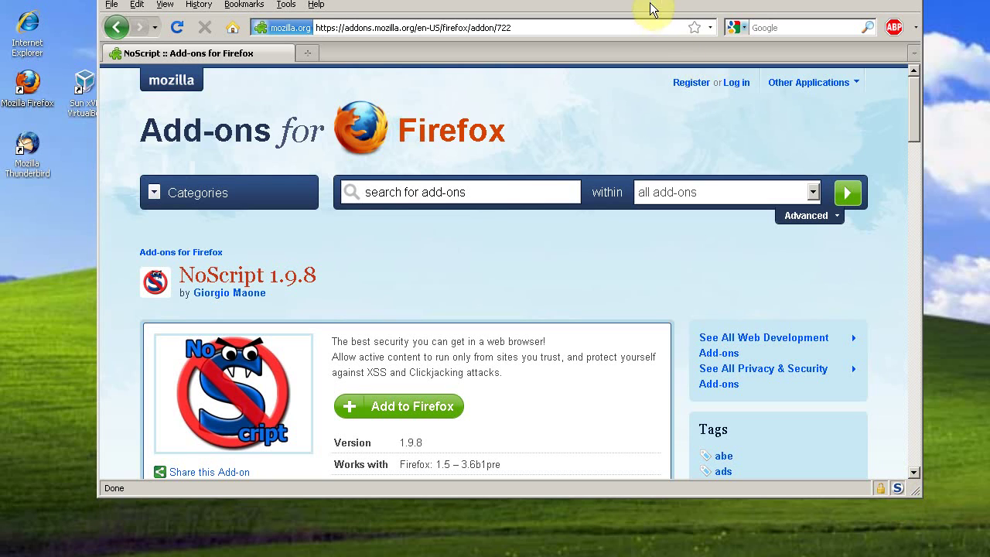
Step: Move the Firefox window so its top, with the YouTube, MySpace and PC Magazine tabs, is visible
left_click_drag(656, 18, 651, 21)
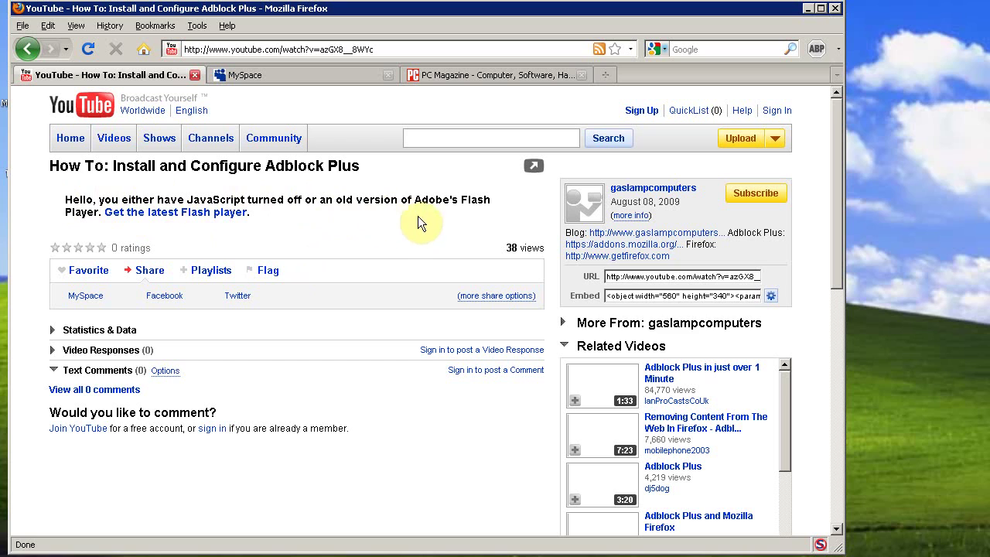
Step: Allow youtube.com and ytimg.com scripts in NoScript, then pause the video at 0:05
left_click(823, 546)
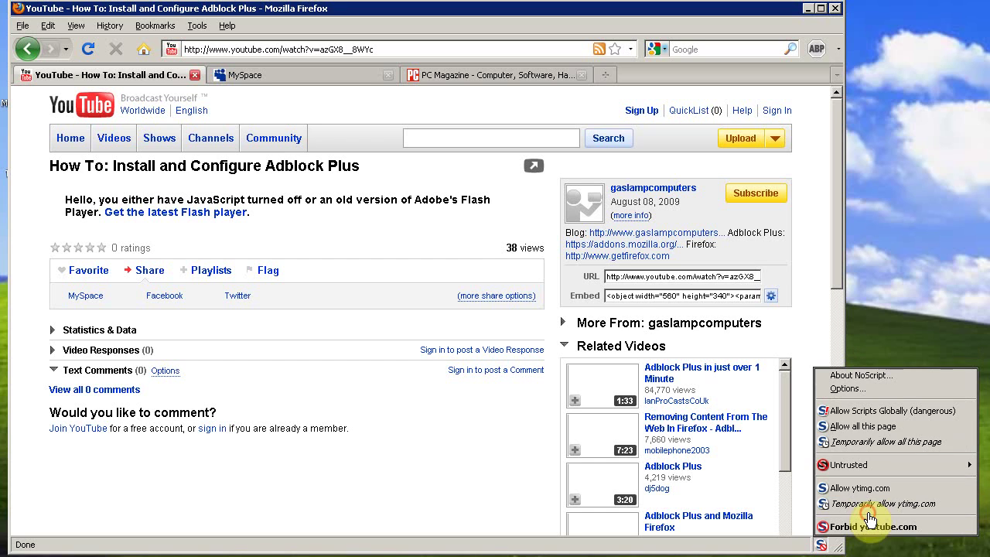
left_click(873, 495)
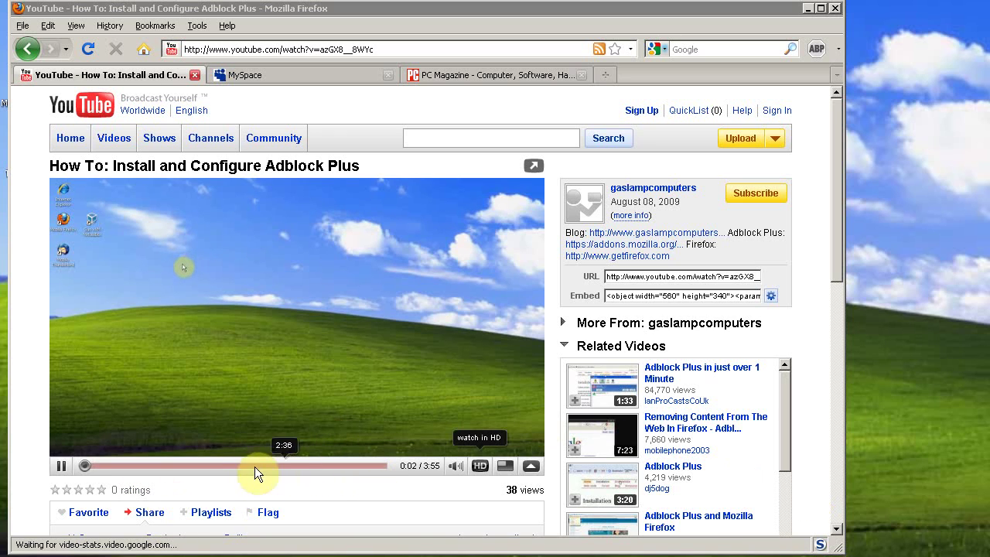
left_click(62, 467)
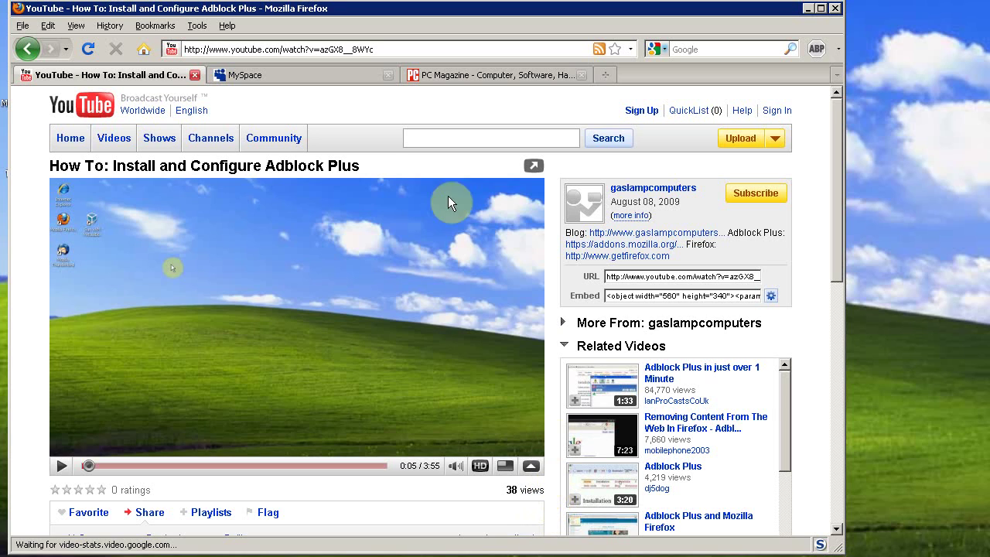
Step: On the MySpace tab, allow scripts for myspace.com and myspacecdn.com in NoScript
left_click(311, 76)
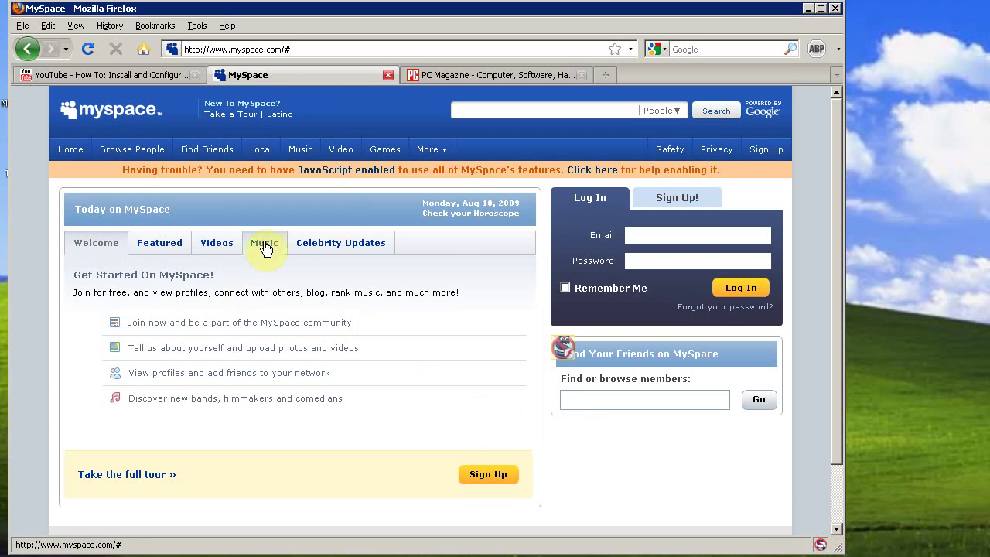
left_click(220, 243)
left_click(820, 544)
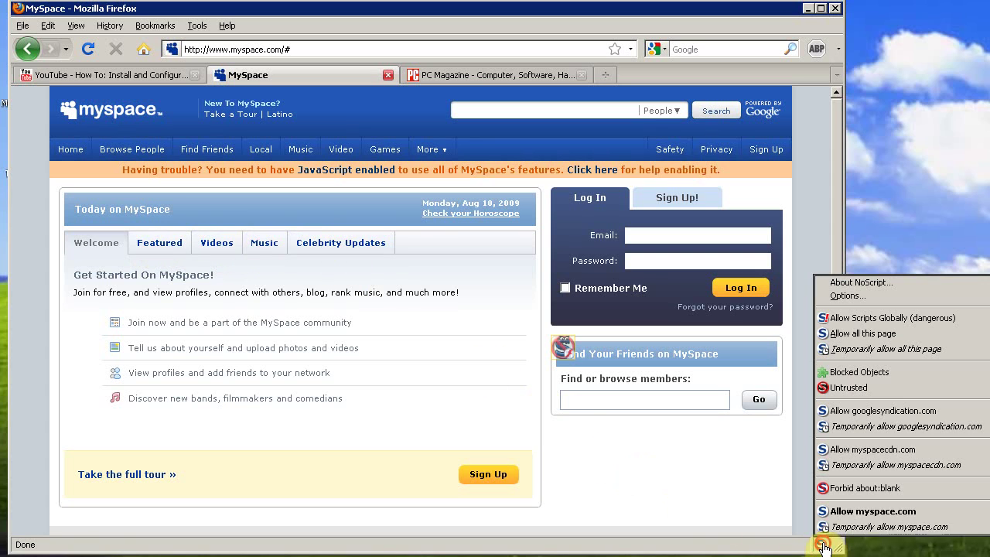
left_click(866, 513)
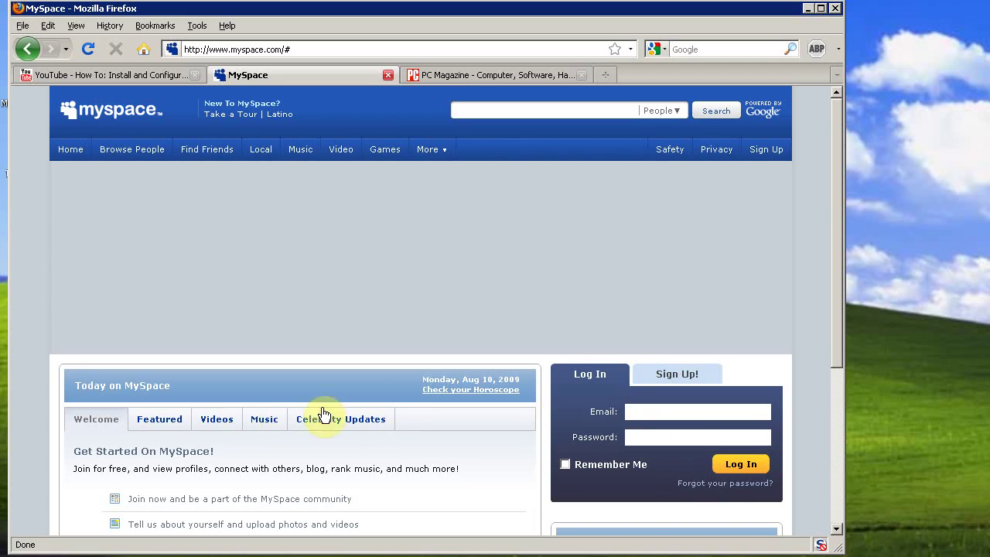
left_click(822, 545)
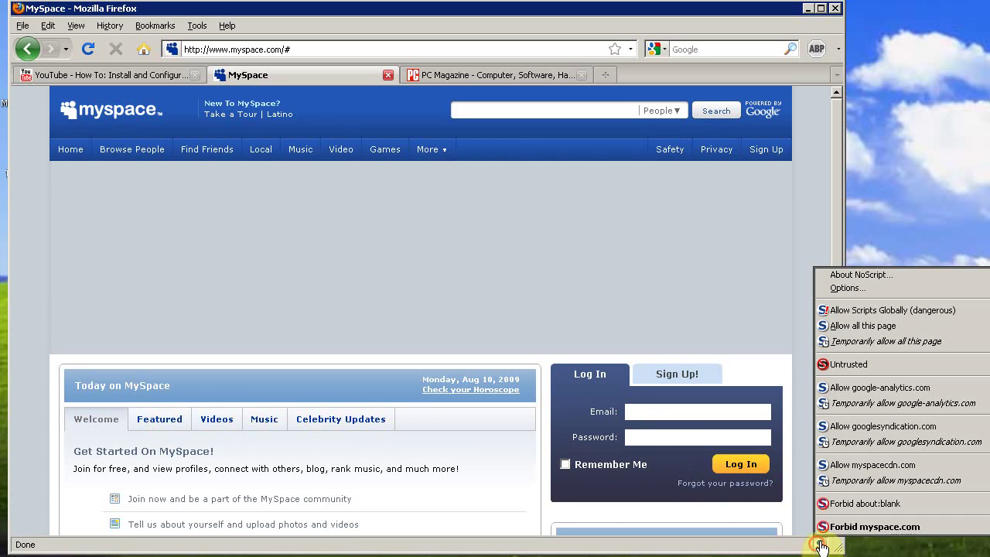
left_click(901, 467)
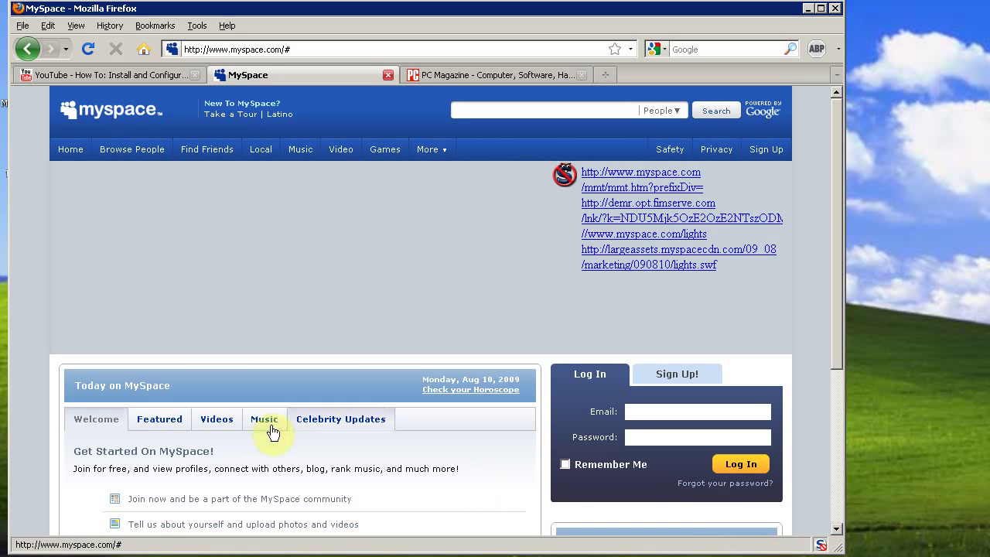
Step: Cycle through MySpace's Featured, Videos, Music and Celebrity sections, then go to the PC Magazine tab
left_click(151, 427)
left_click(215, 425)
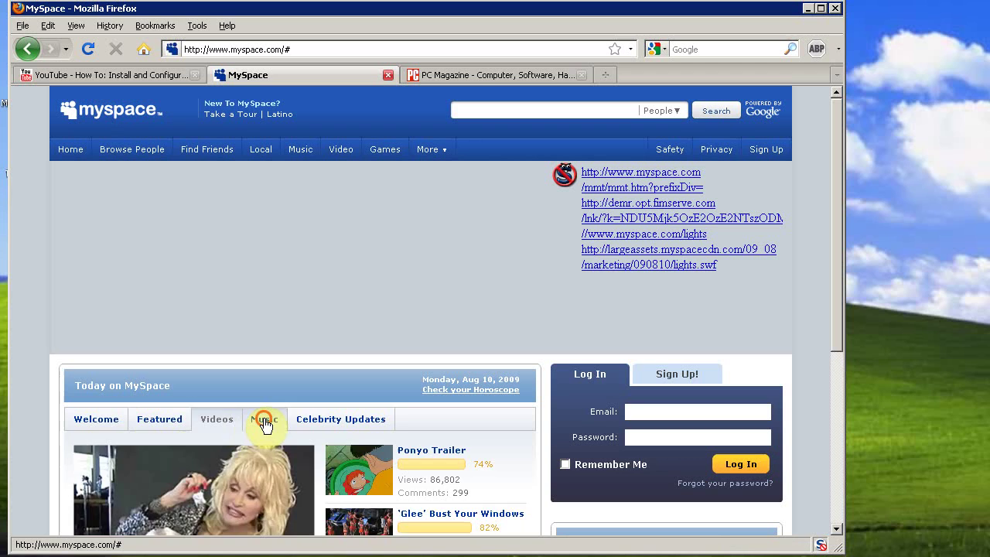
left_click(262, 421)
left_click(320, 424)
left_click(259, 422)
left_click(203, 424)
left_click(170, 420)
left_click(108, 421)
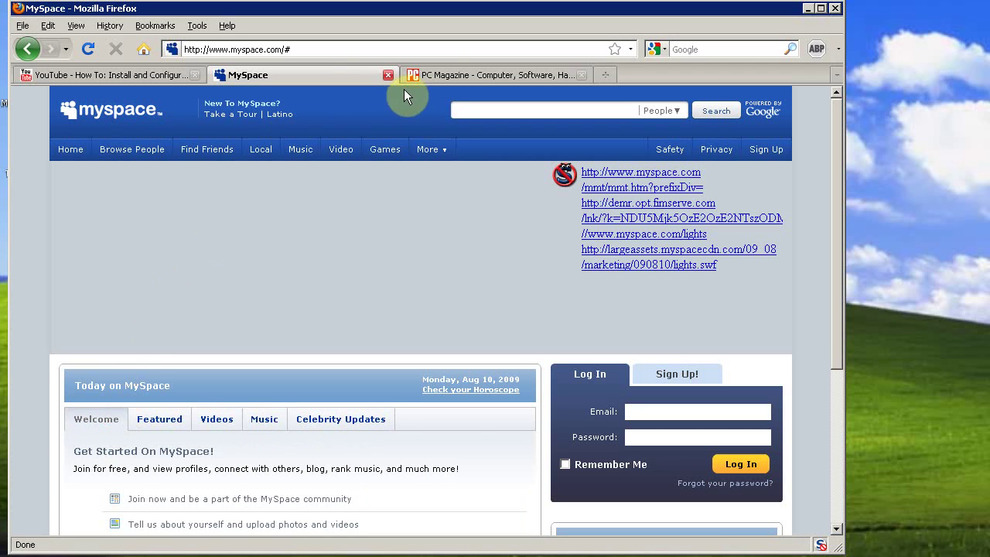
left_click(448, 74)
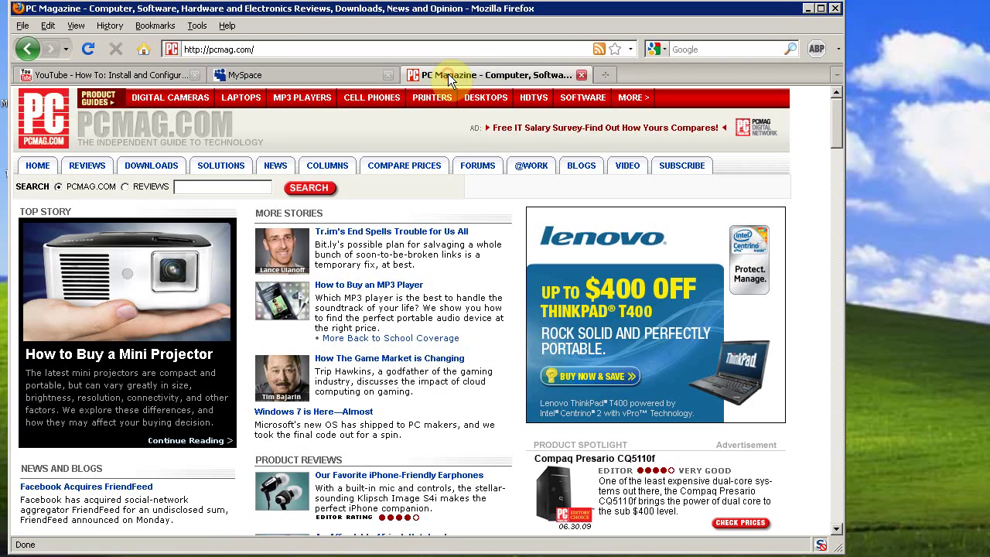
Step: Allow pcmag.com scripts from the NoScript status-bar menu
left_click(822, 547)
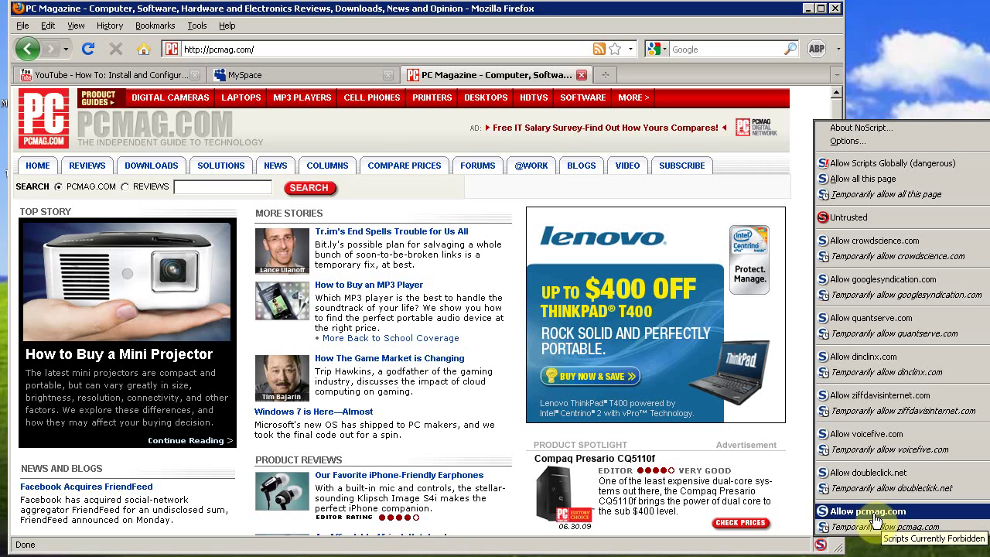
left_click(225, 170)
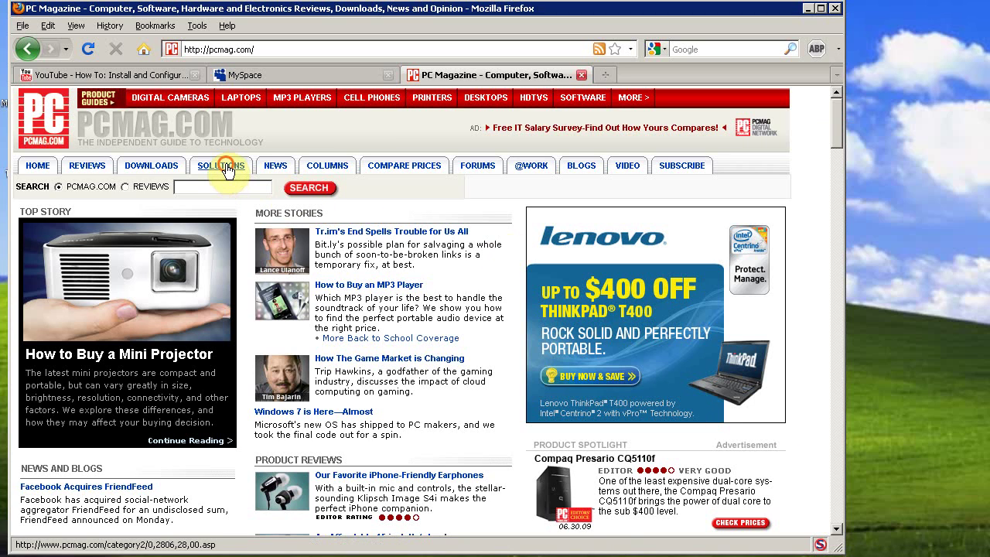
Step: Open PCMag's SOLUTIONS section and scroll through its section links
left_click(226, 172)
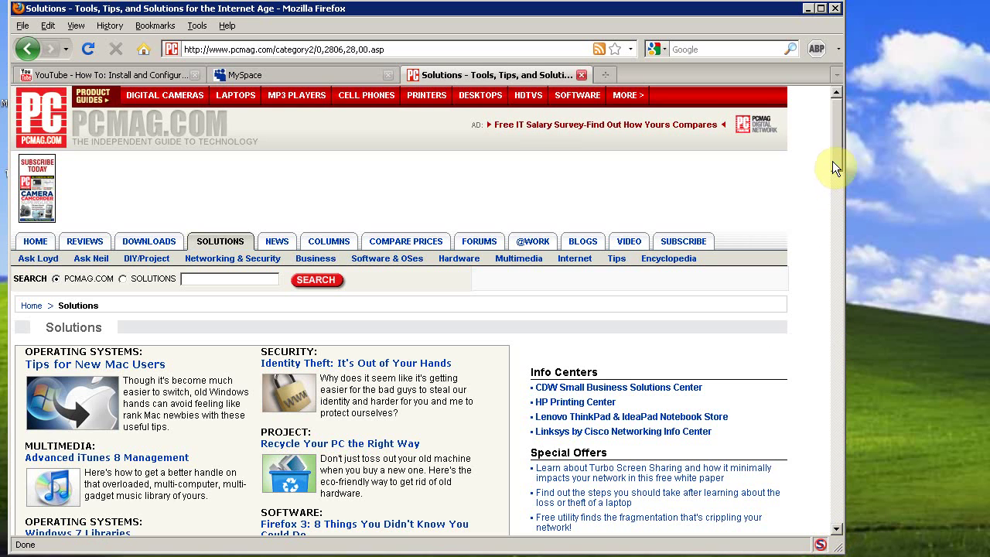
scroll(833, 158, "down", 2)
scroll(833, 143, "up", 2)
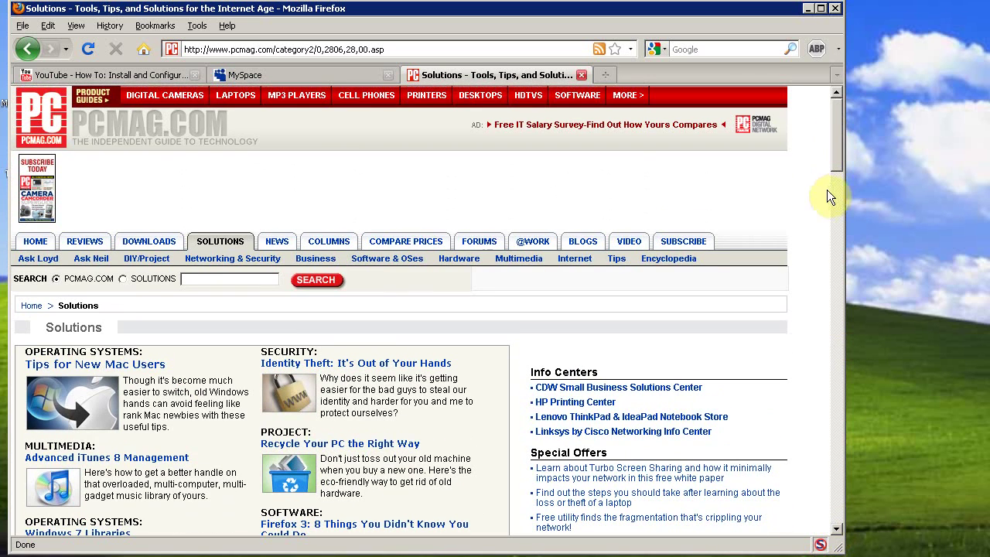